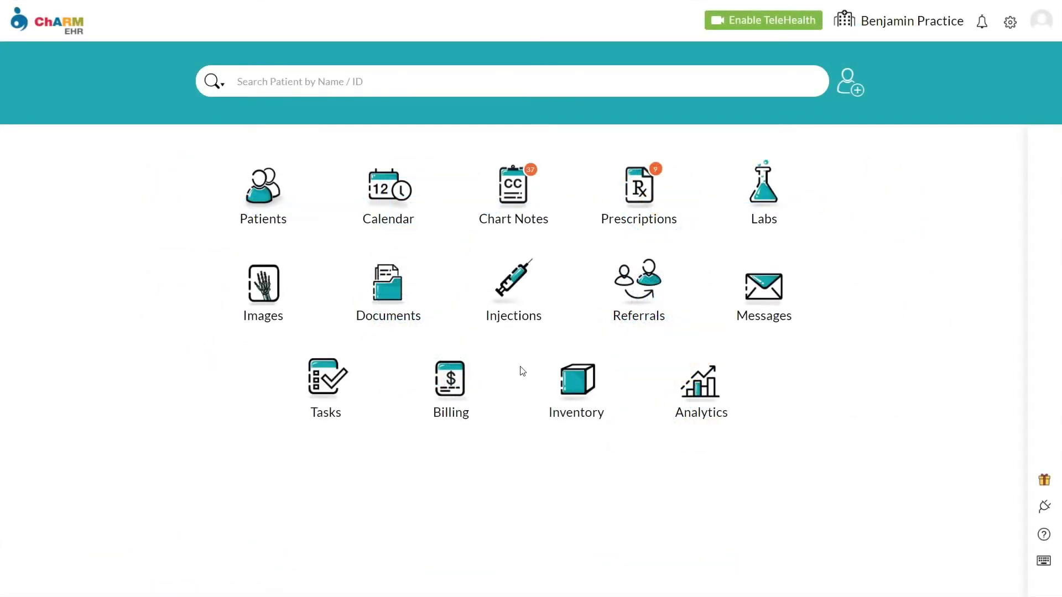
Step: Find the patient by name and create a new encounter with default settings
click(288, 78)
text(Chenin)
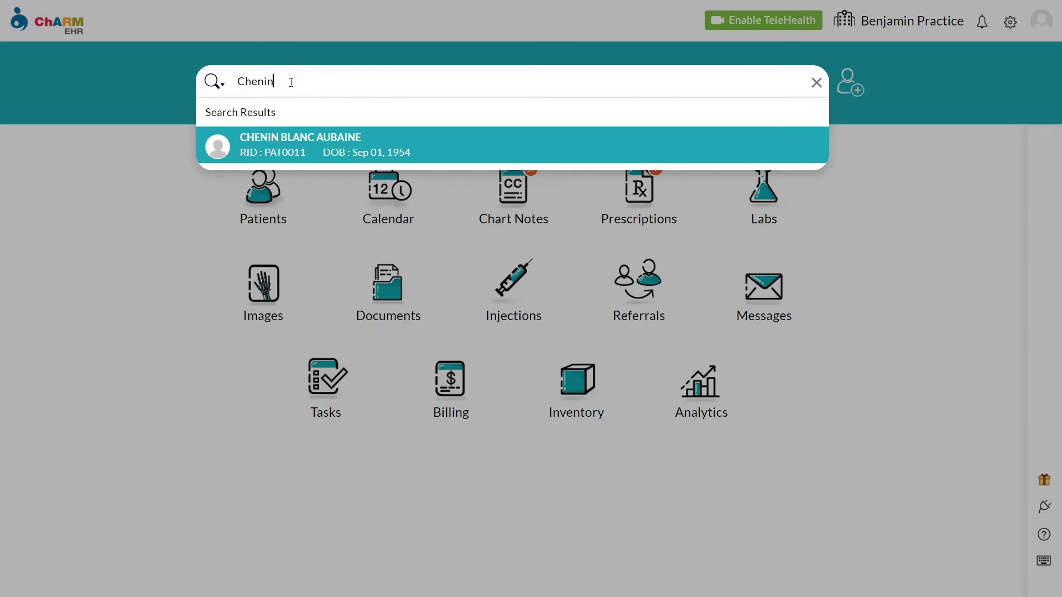
click(276, 152)
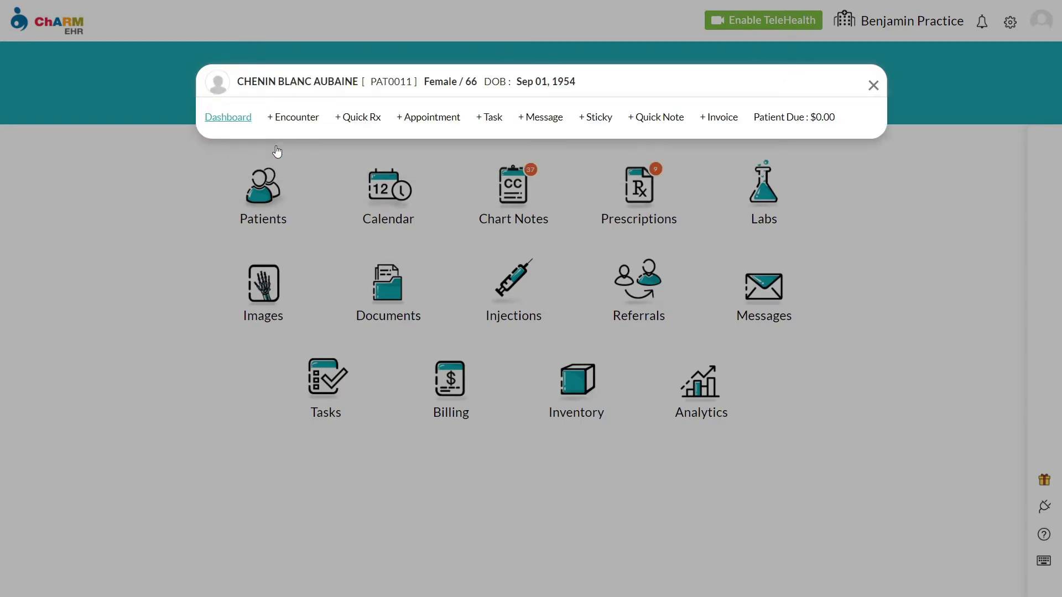
click(295, 118)
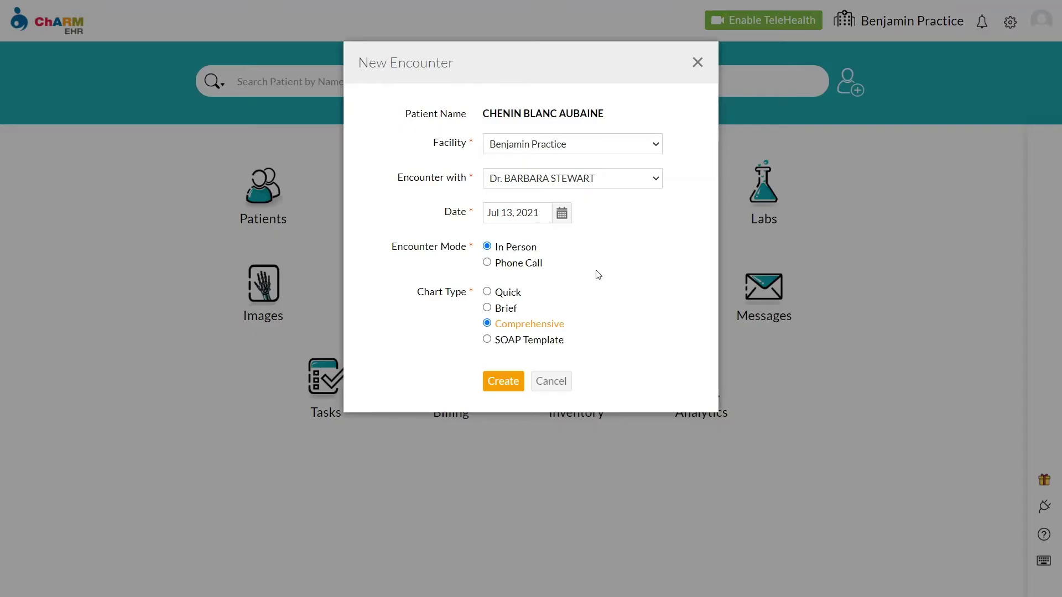
click(503, 382)
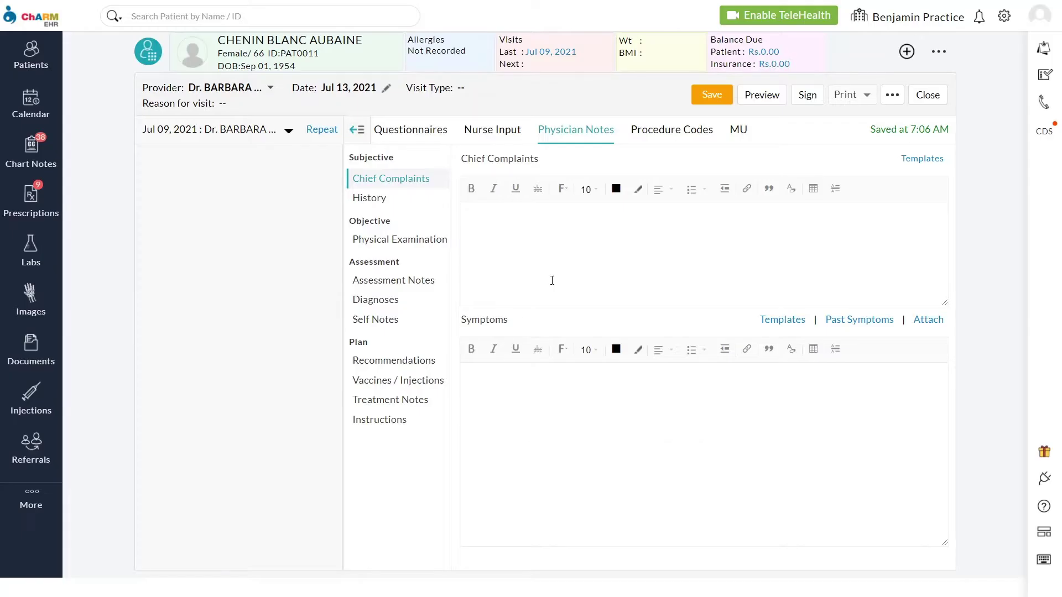
Step: Open the plan's Recommendations section and review the patient's drug eligibility details
click(355, 130)
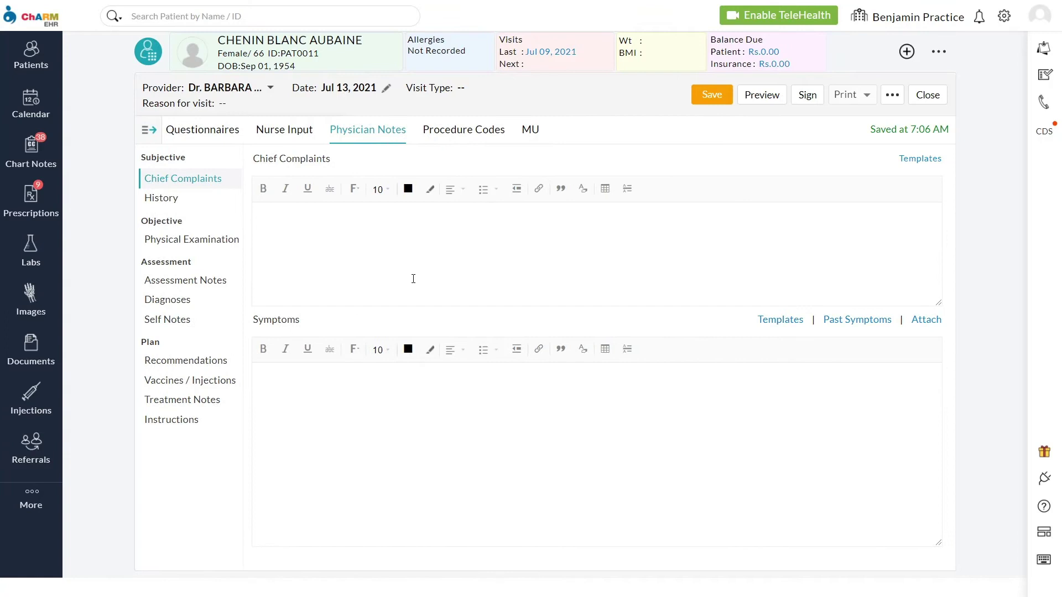
click(207, 363)
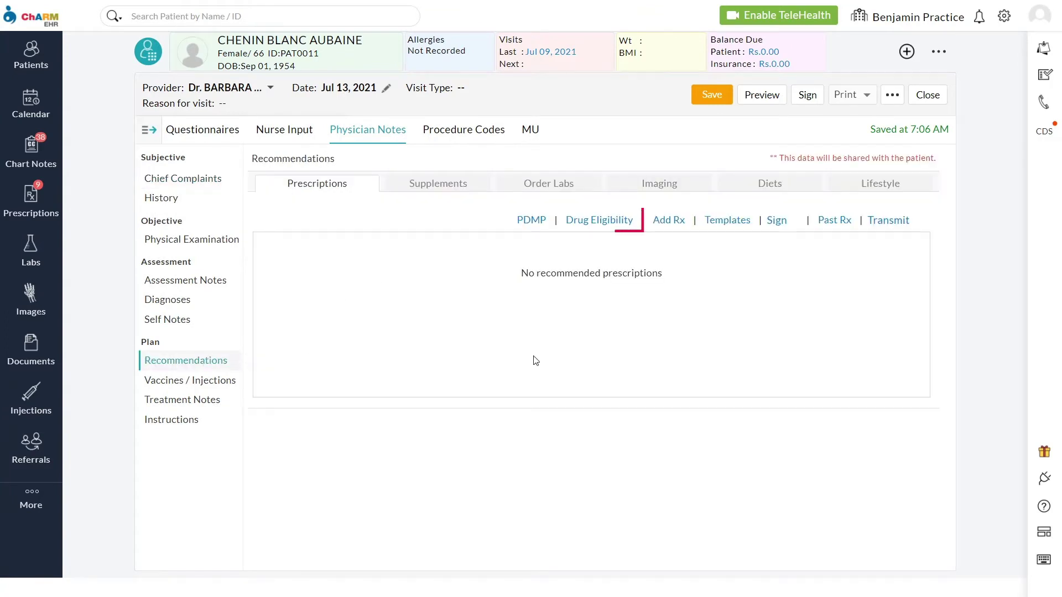
click(580, 221)
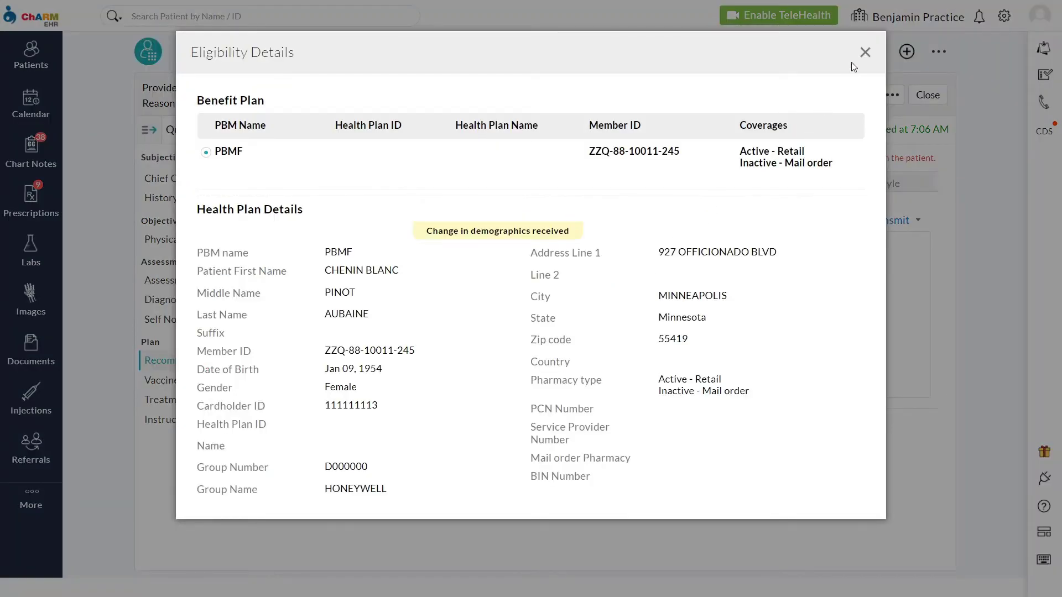
click(864, 53)
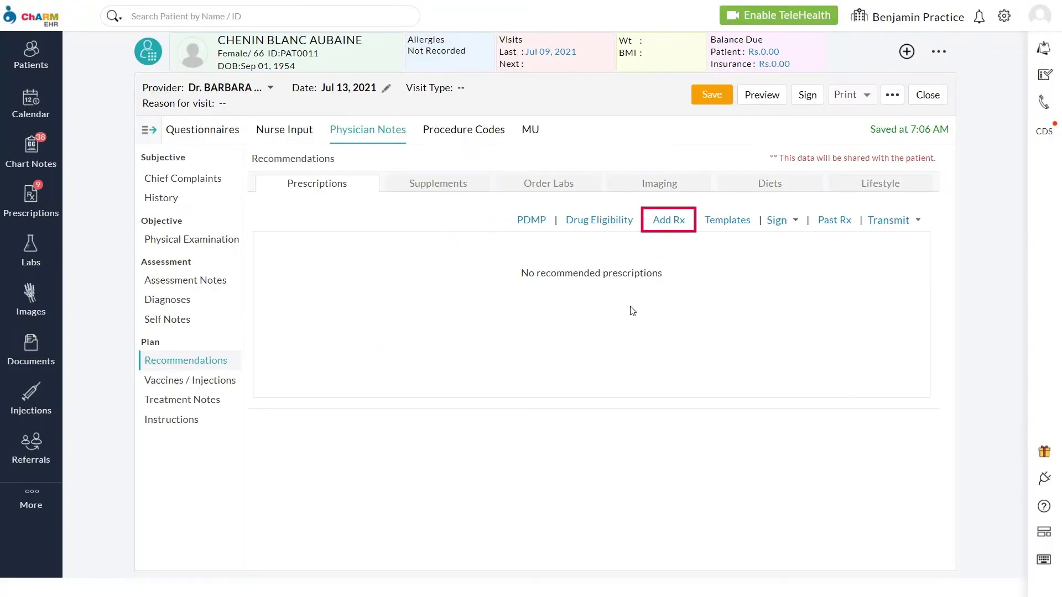
Step: Prescribe brand Ambien 10 mg oral tablet and review its formulary alternatives
click(671, 223)
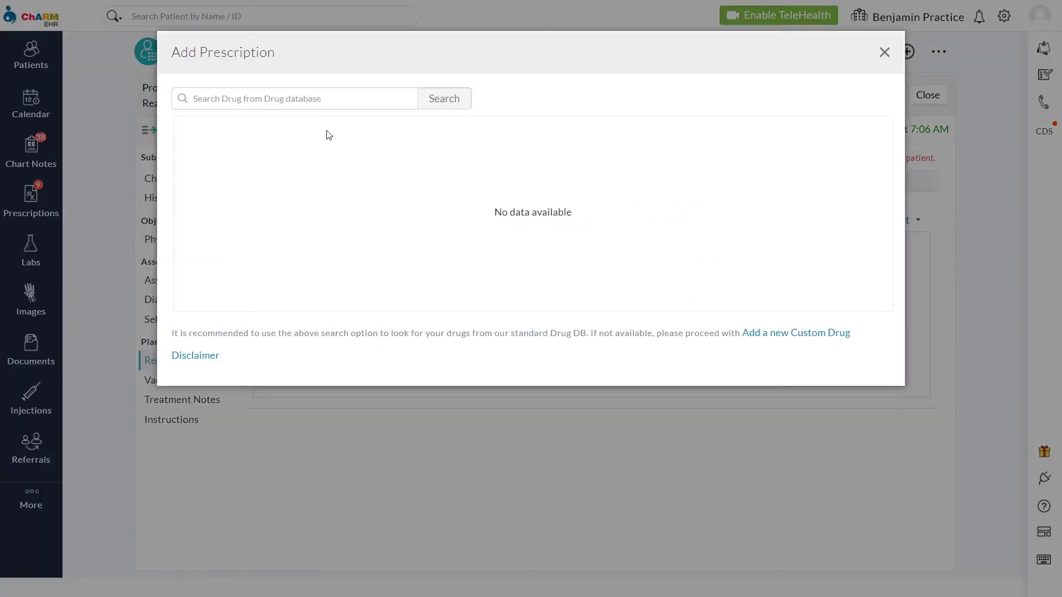
text(Ambien)
key(Return)
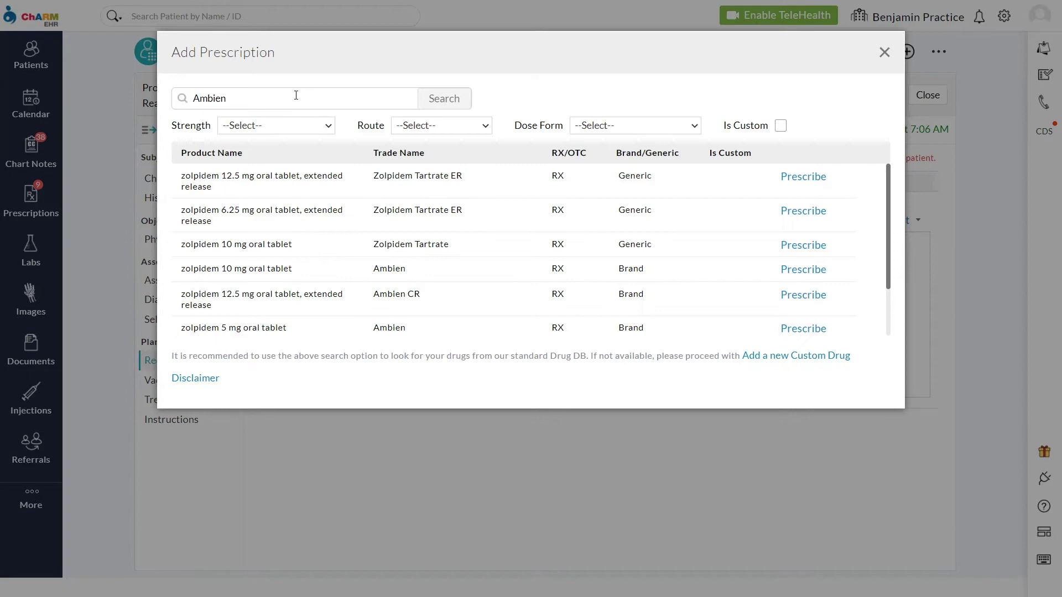
click(296, 126)
click(284, 168)
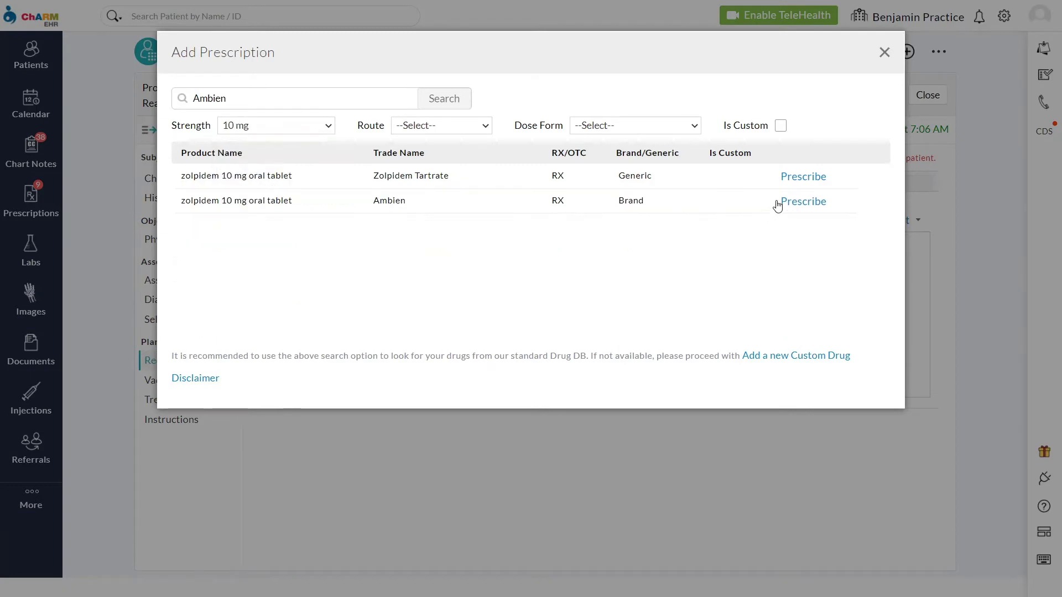
click(796, 204)
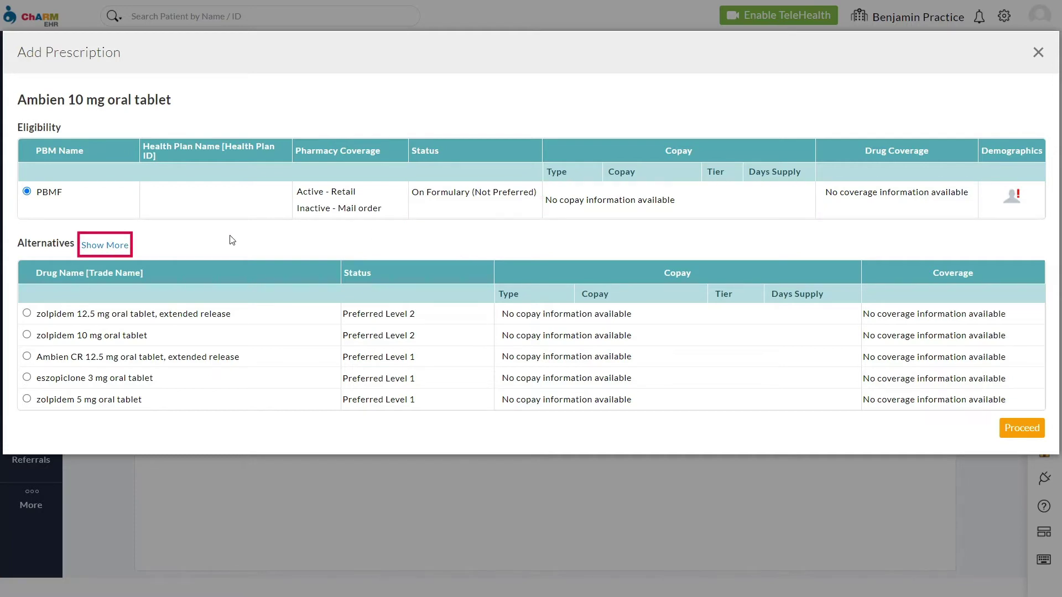
click(115, 247)
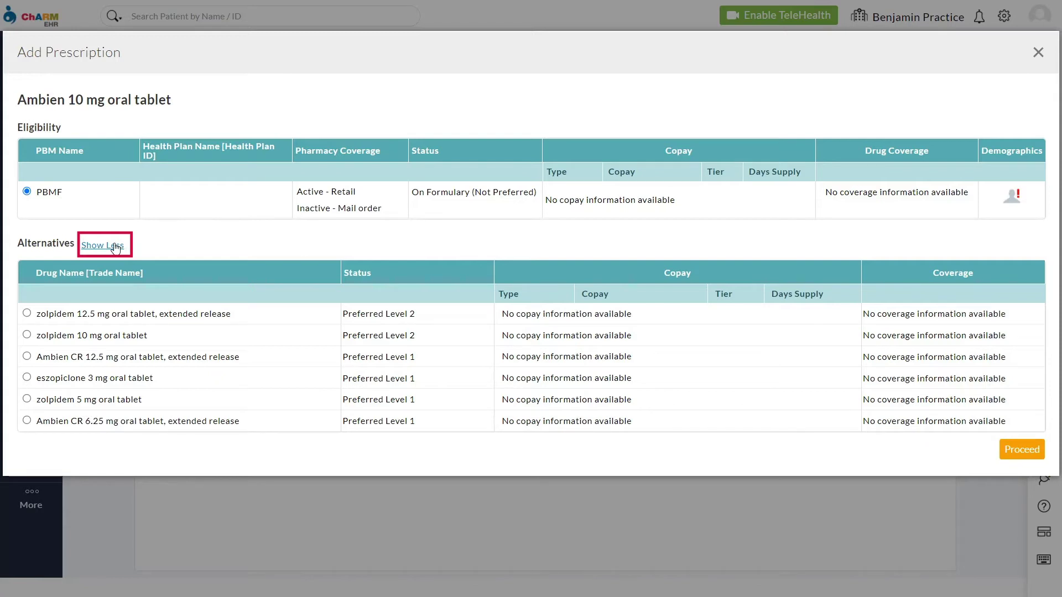
click(115, 247)
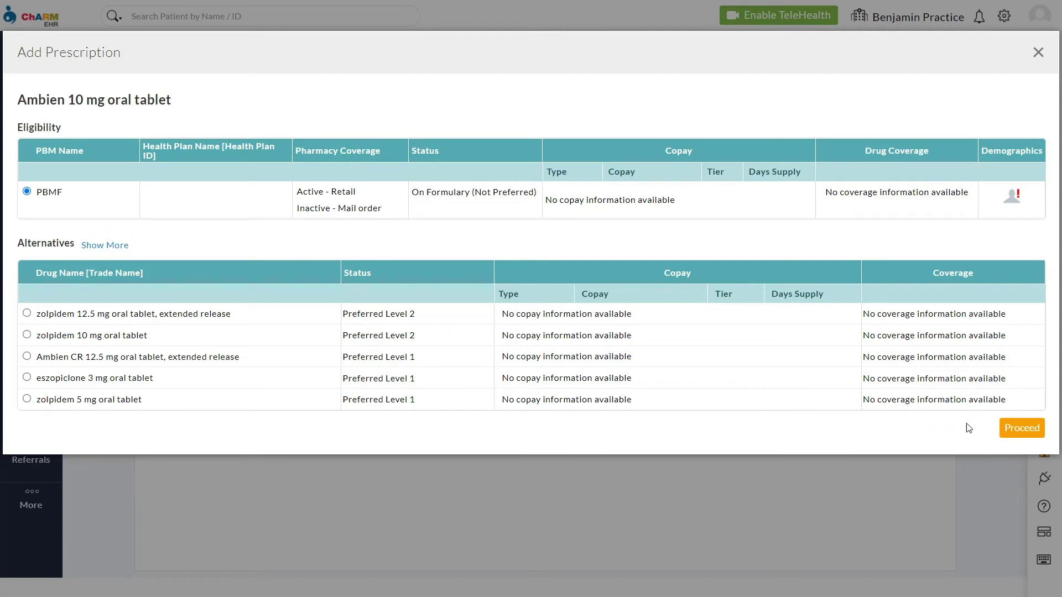
Step: Set the dose to 1 tablet once a day after a meal, 30 days, 2 refills
click(1021, 430)
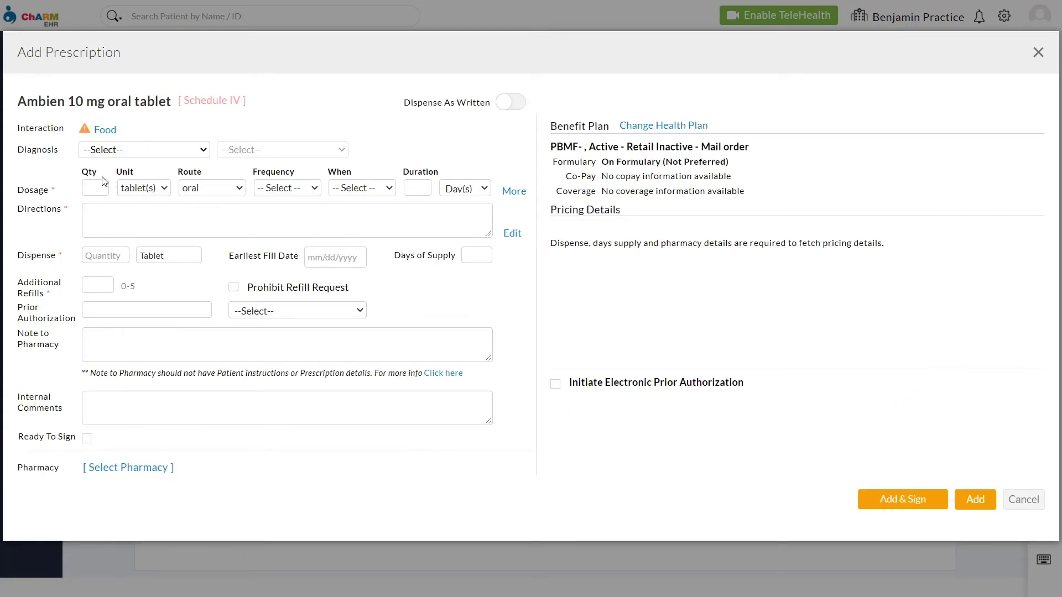
text(1)
click(285, 189)
click(286, 215)
click(363, 189)
click(358, 228)
click(412, 187)
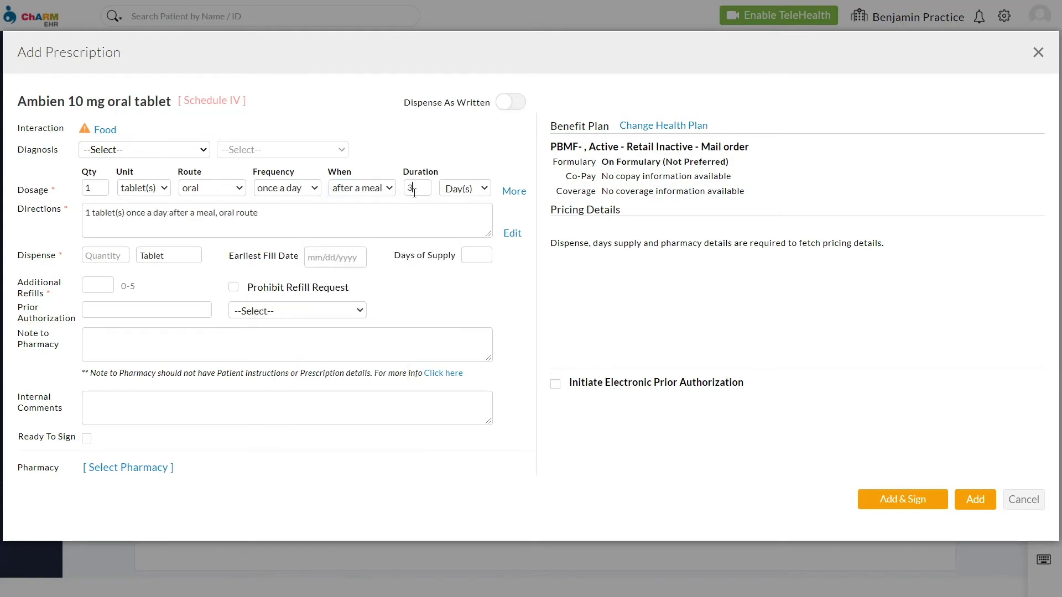
text(30)
click(108, 285)
text(2)
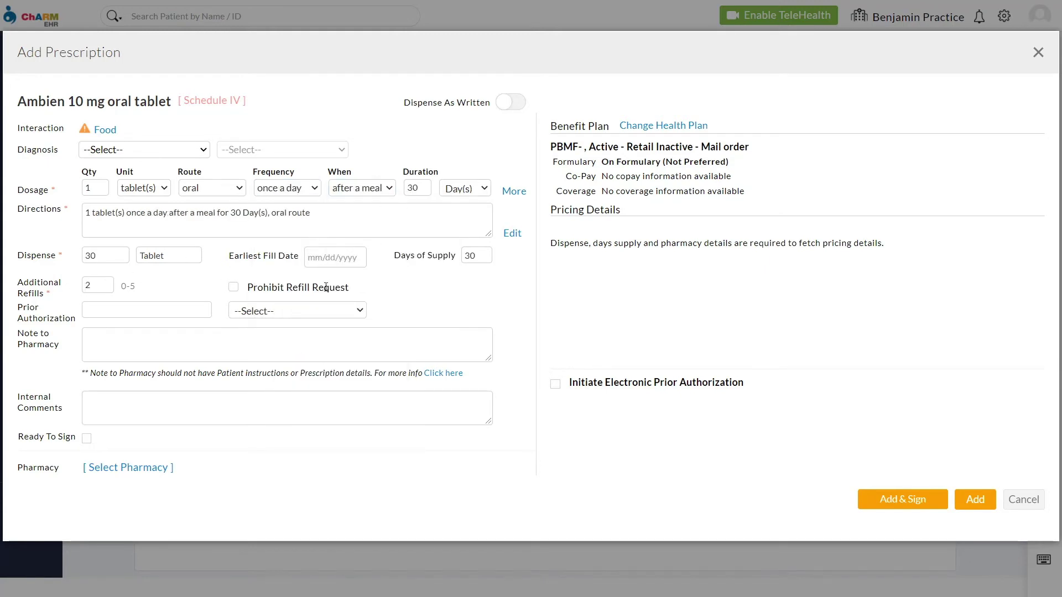
Step: Choose VA Pharmacy 10.6MU as the pharmacy, found by name and phone number
click(121, 468)
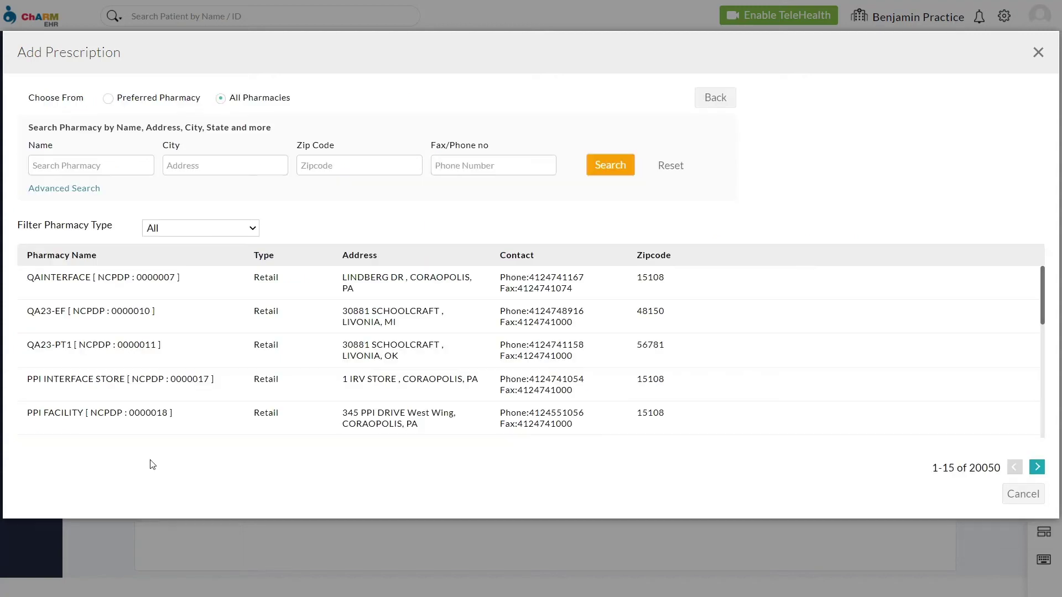
click(97, 165)
text(VA Pharmacy)
click(439, 171)
key(ctrl+v)
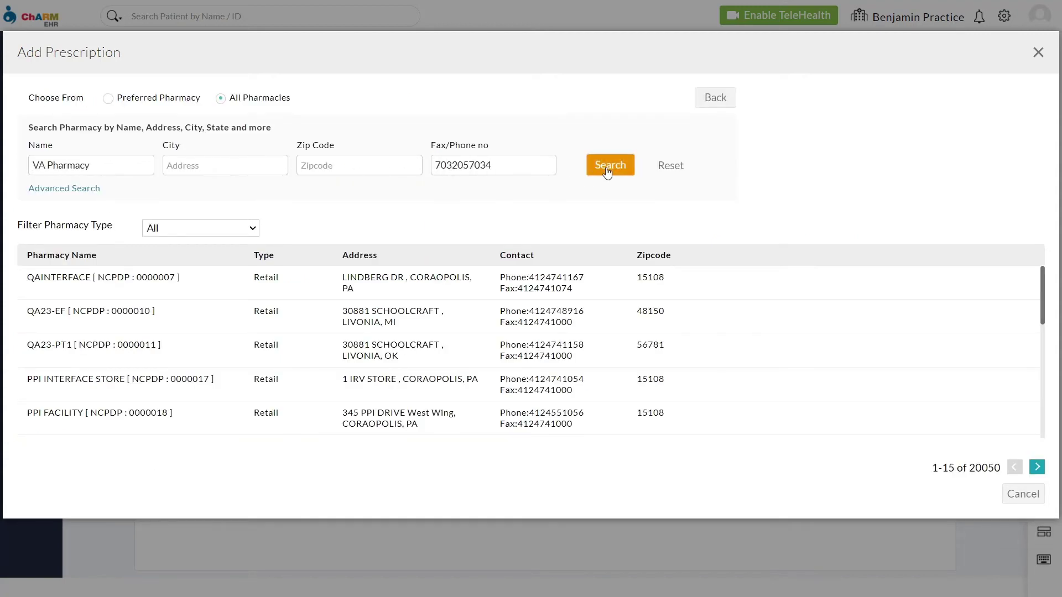
click(601, 169)
click(506, 288)
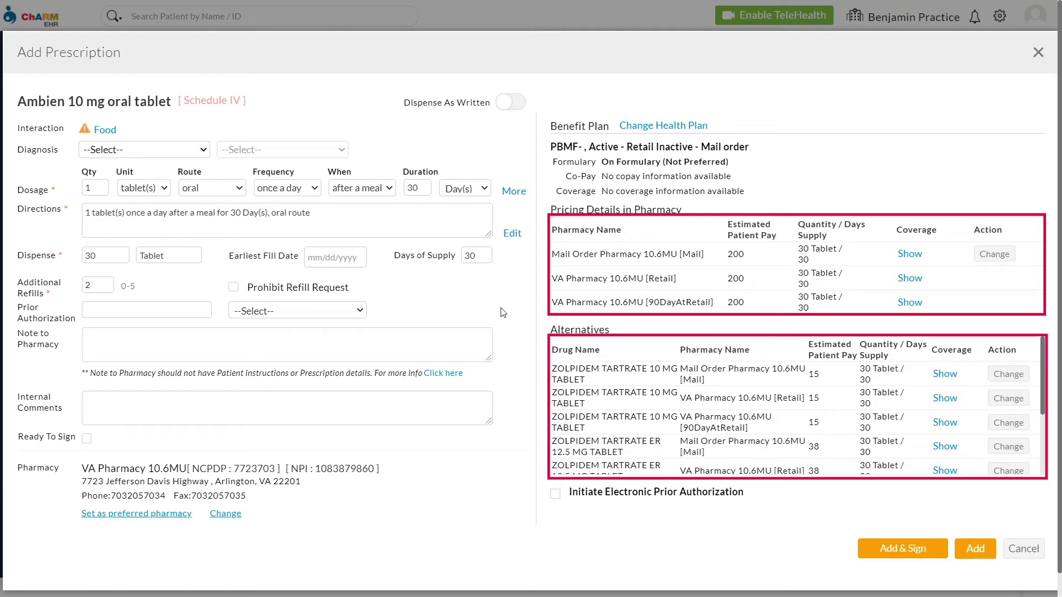
drag(1042, 399, 1045, 378)
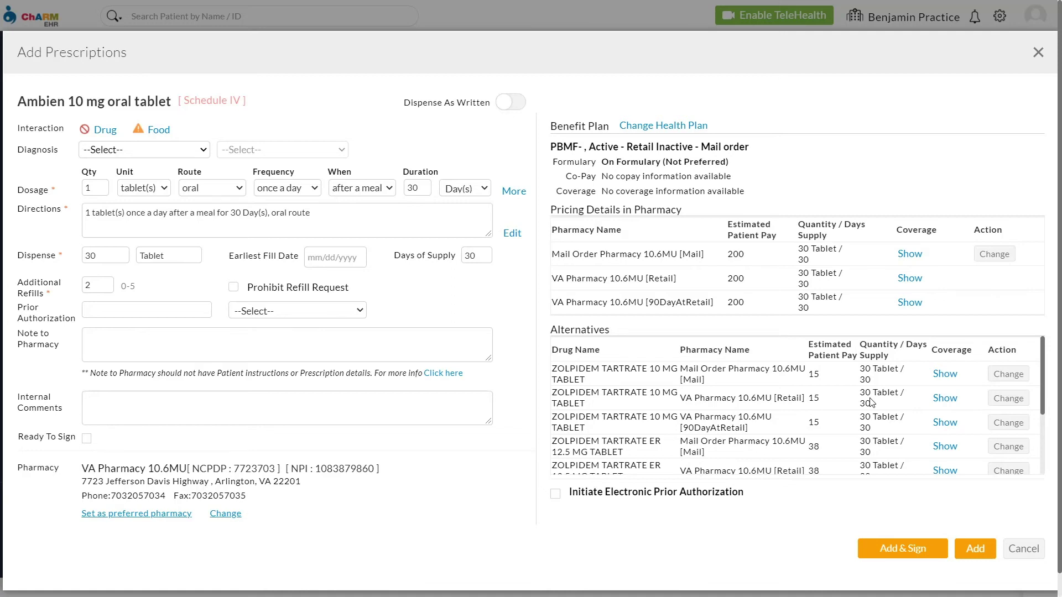
Step: Mark the Ambien prescription ready, then sign and e-prescribe it with the password and one-time token
click(87, 439)
click(890, 548)
click(359, 391)
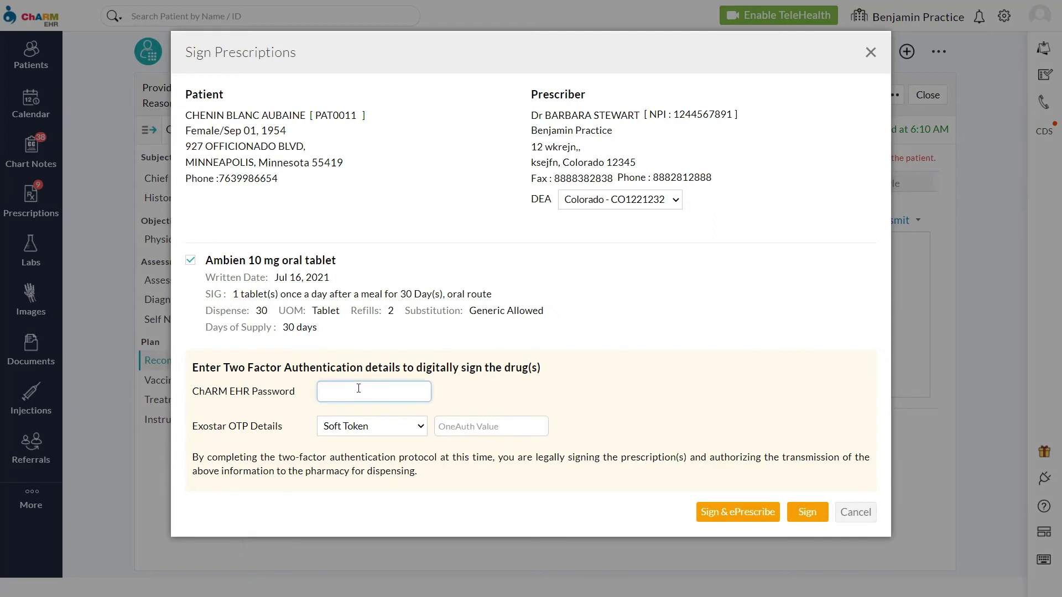
text(••••••••••••)
click(511, 433)
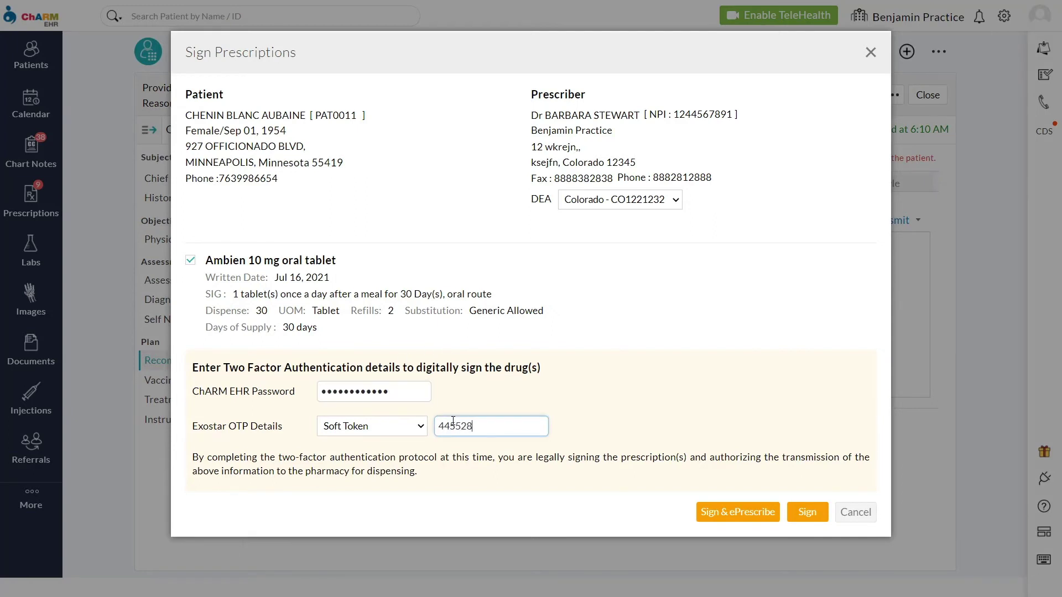
click(727, 514)
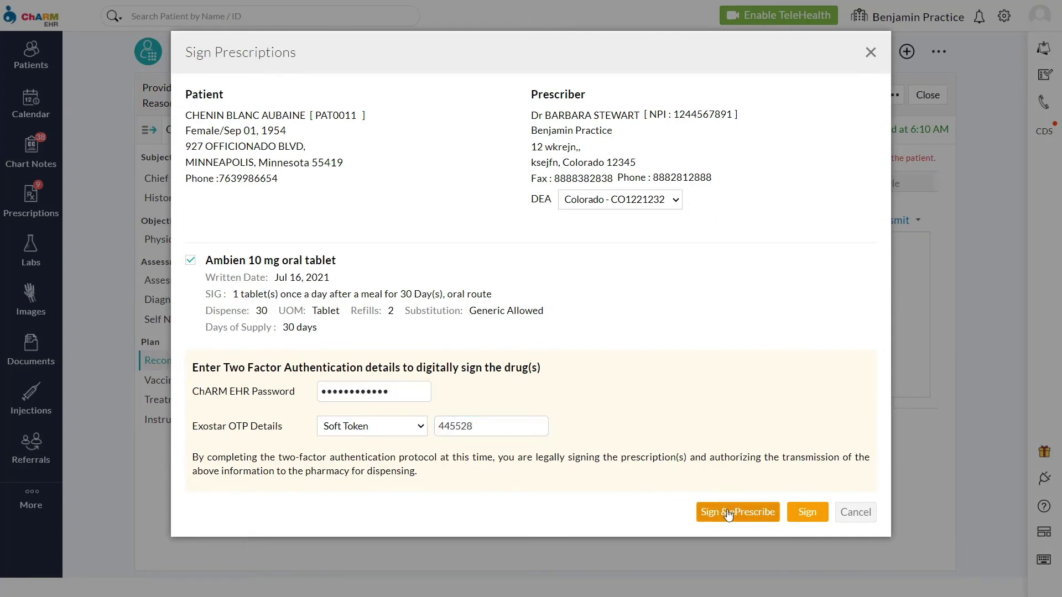